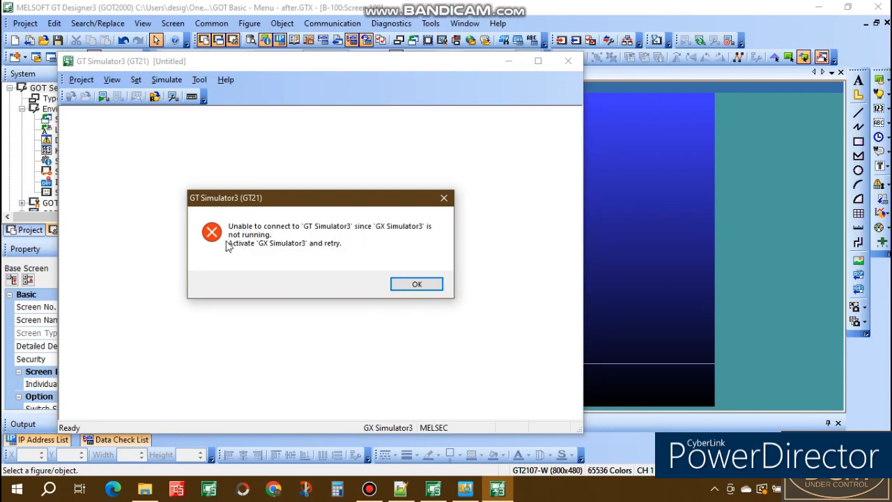
Dismiss the connection error and close the GT Simulator3 window
click(422, 284)
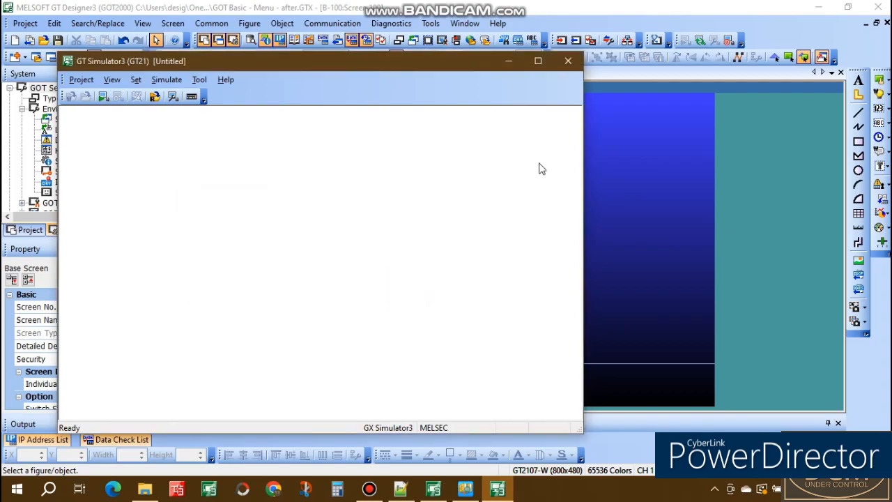
click(569, 62)
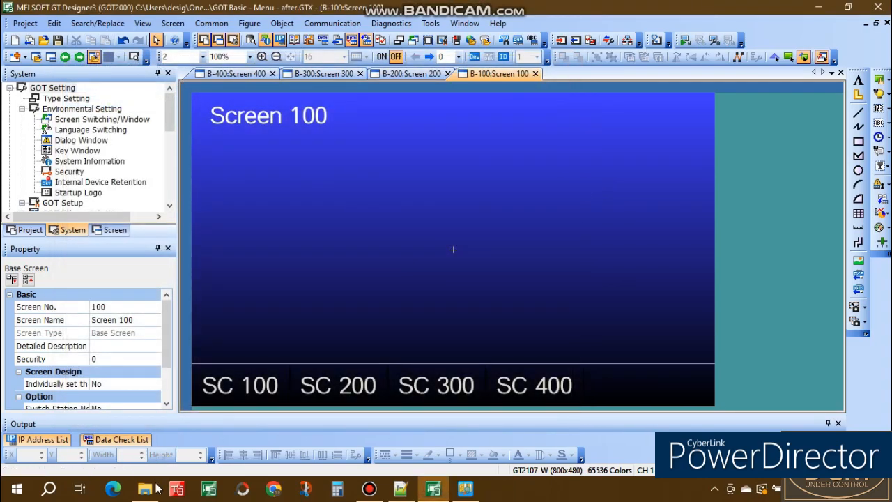
Switch to GX Works3 and create a new project with series FX5CPU, type FX5U and program language Ladder, accepting the default module settings
click(177, 489)
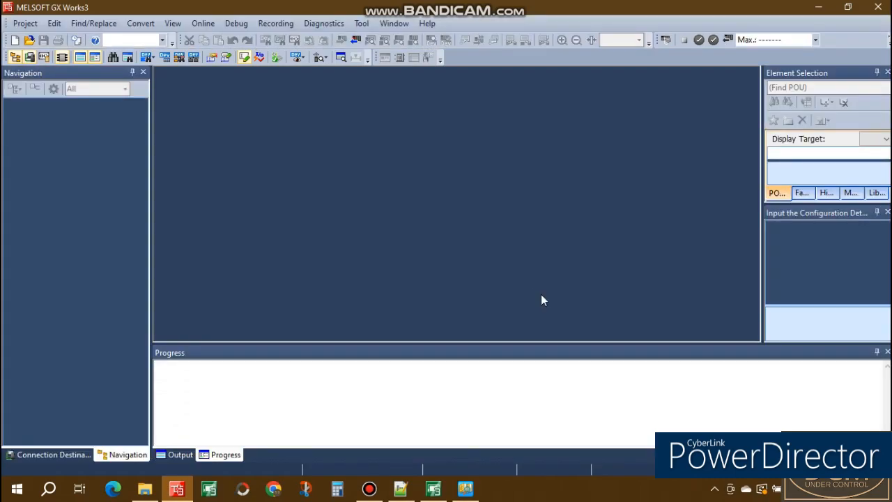
click(26, 26)
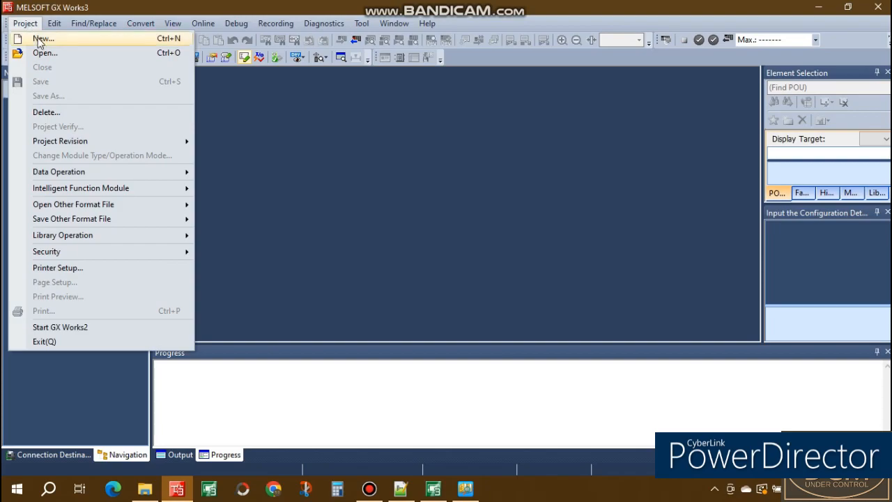
click(40, 39)
click(528, 196)
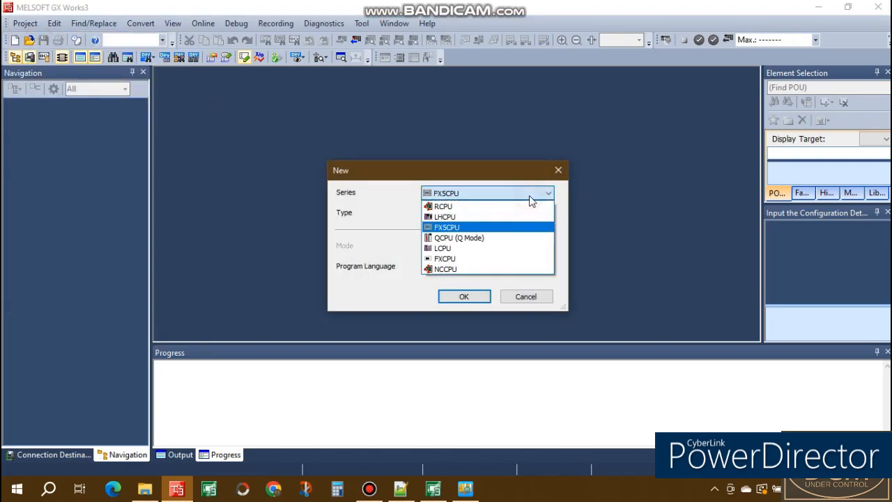
click(465, 227)
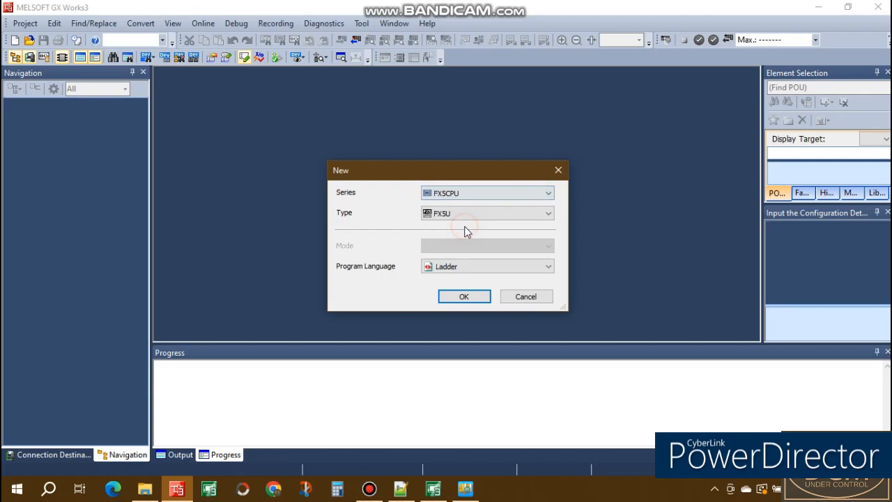
click(503, 211)
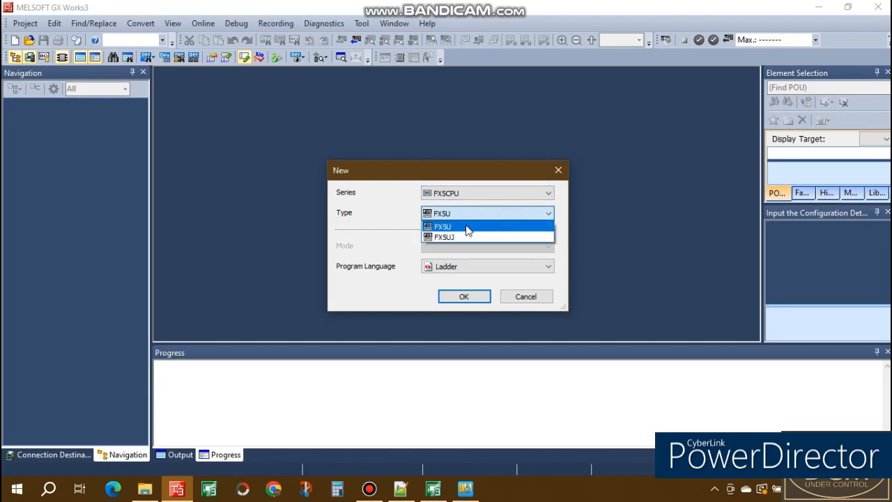
click(468, 228)
click(467, 270)
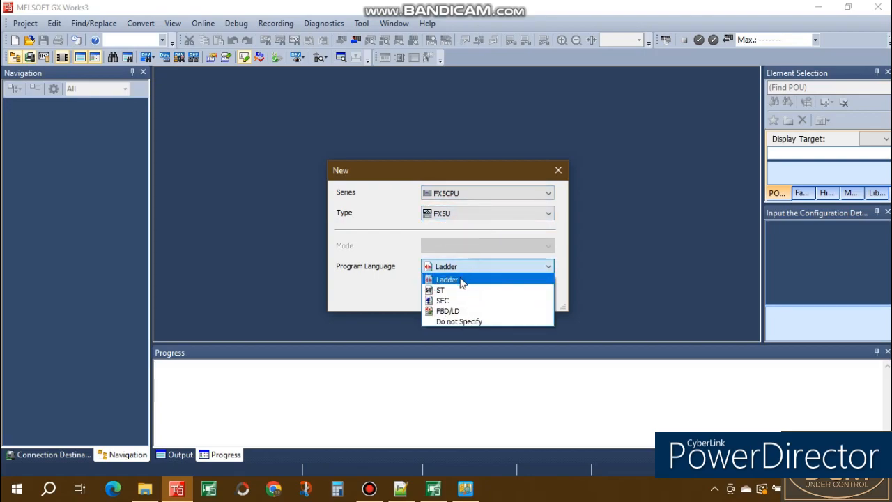
click(461, 281)
click(464, 295)
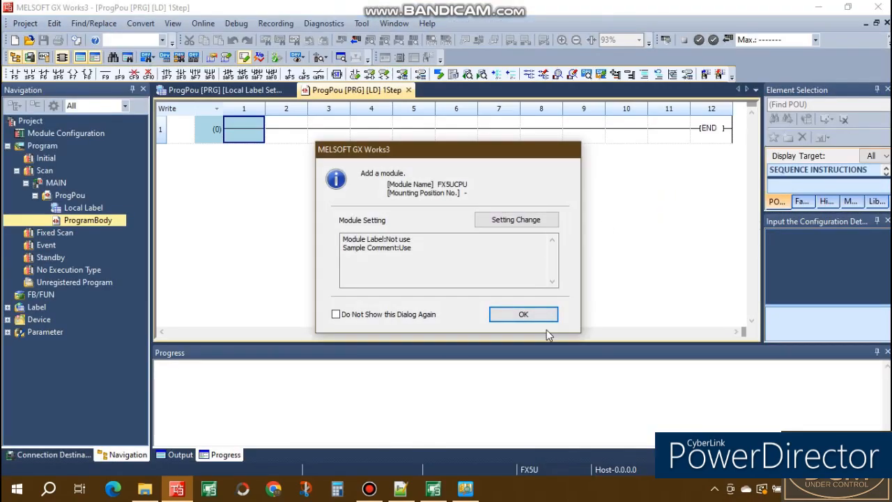
click(541, 318)
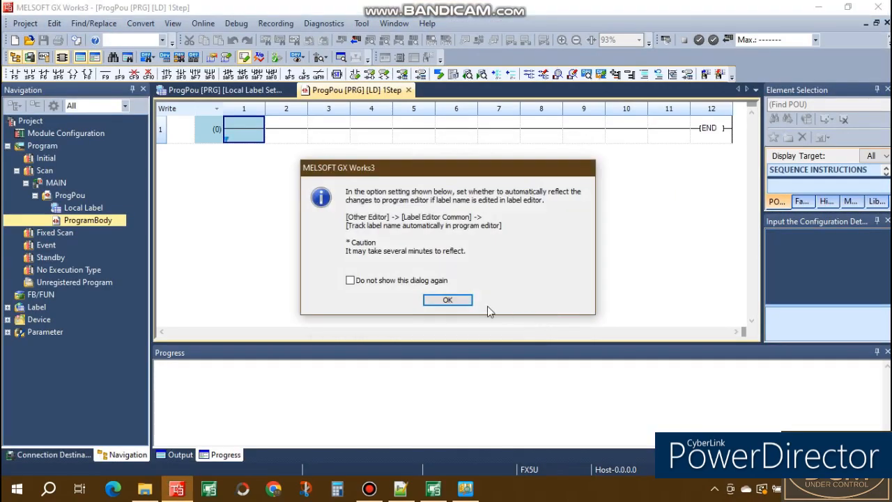
click(446, 299)
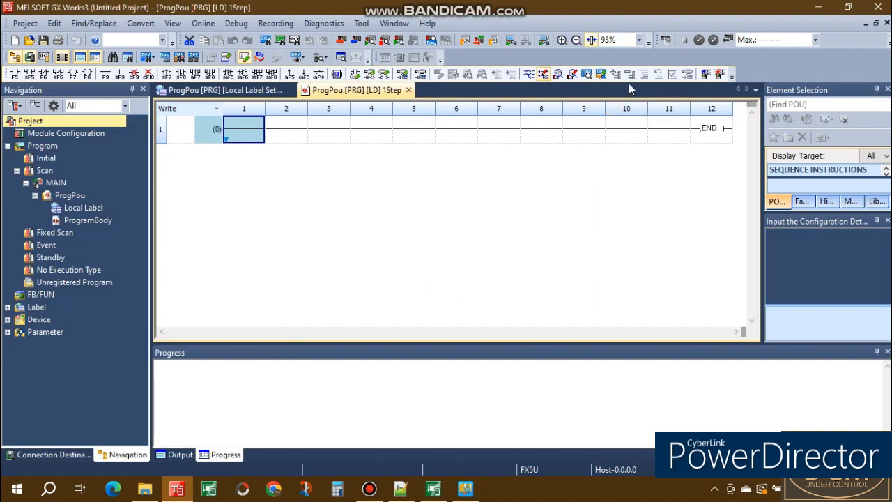
Rebuild the whole PLC program and start its simulation in GX Simulator3
click(491, 43)
click(519, 330)
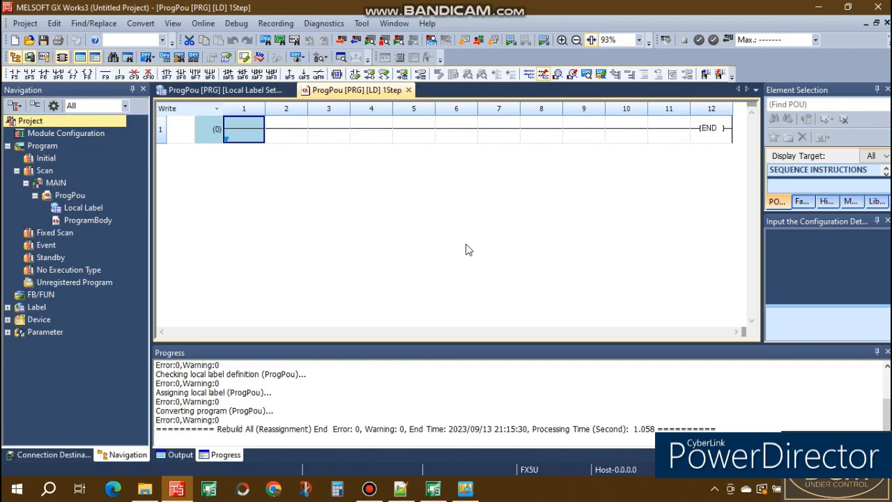
click(510, 42)
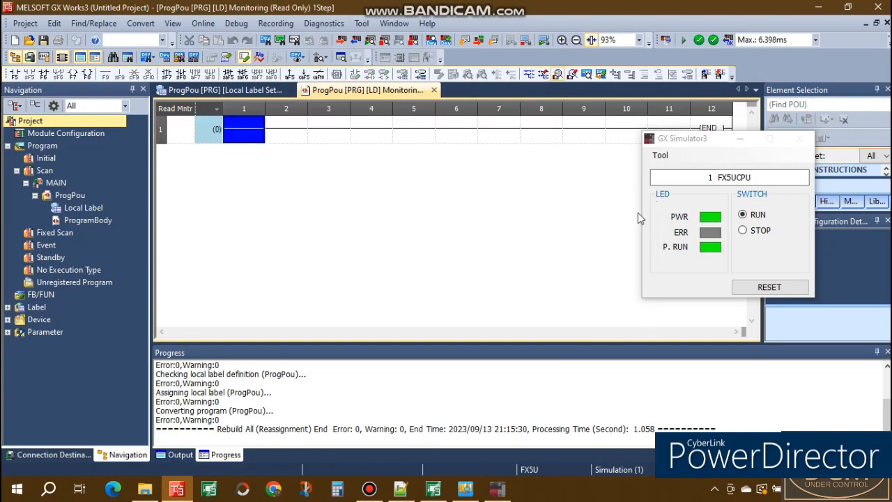
click(679, 141)
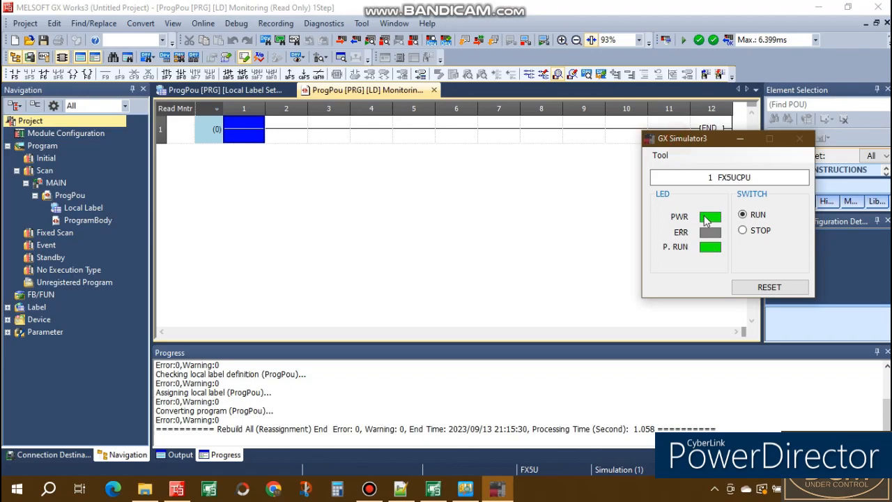
Switch to GT Designer3 and place a numerical display near the middle of Screen 100, moving the GX Simulator3 window aside
click(432, 491)
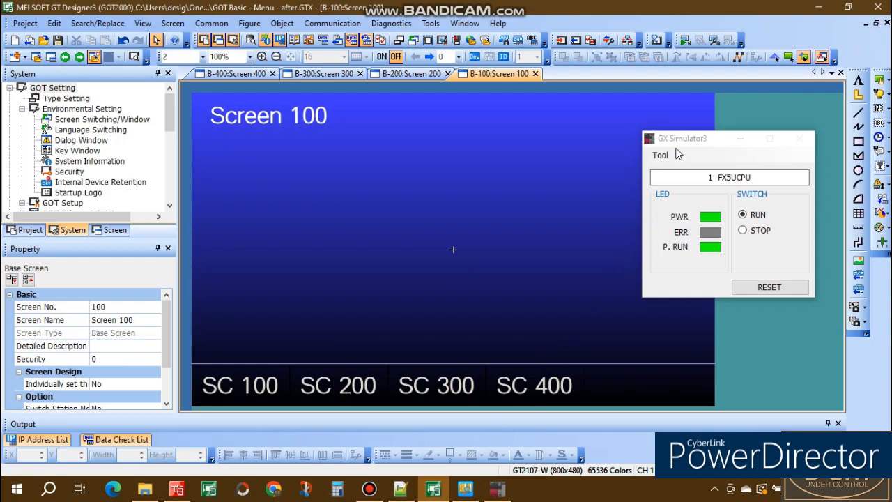
drag(697, 147, 727, 160)
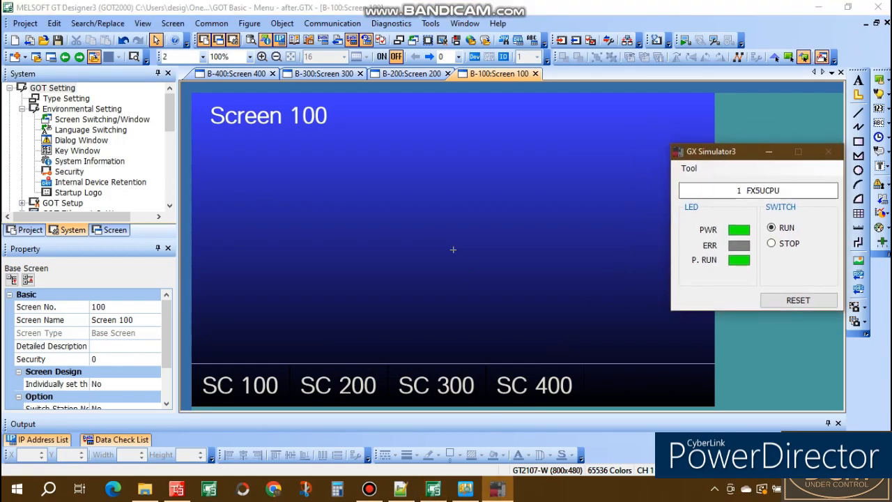
click(888, 112)
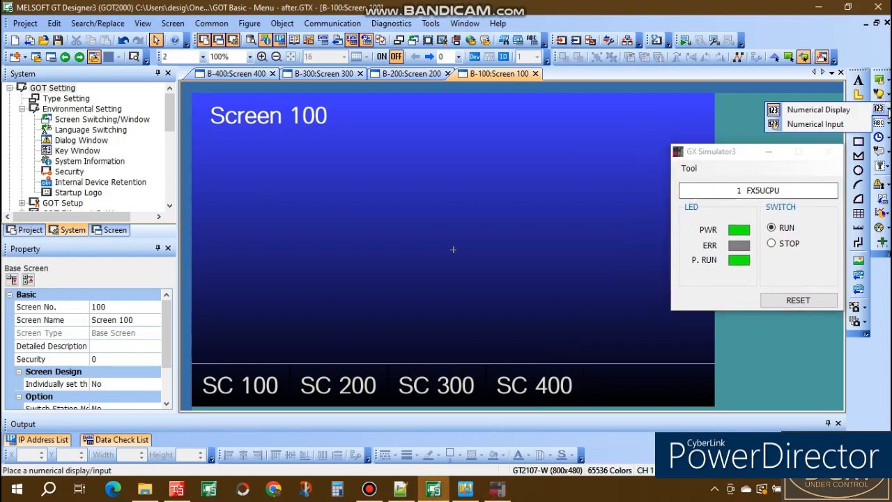
click(818, 110)
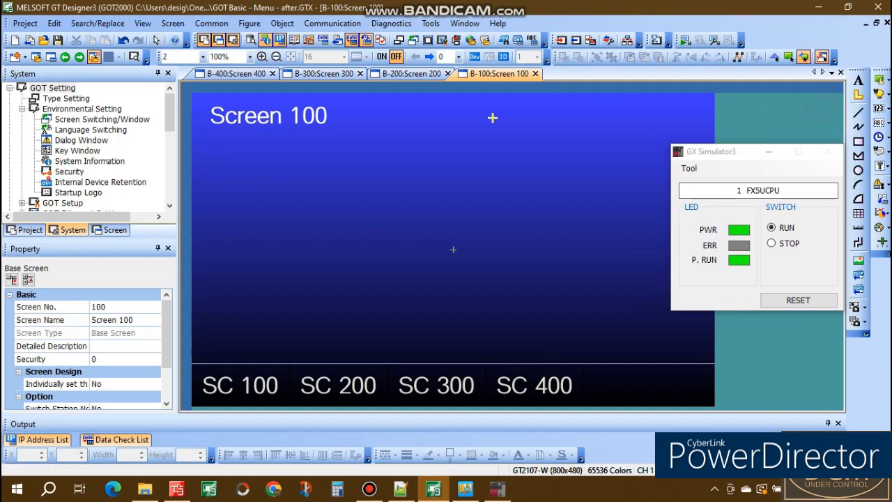
mouse_move(418, 193)
mouse_down()
mouse_move(492, 300)
mouse_move(547, 318)
mouse_up()
Configure the numerical display with device SD200, 1 integral digit and data type Unsigned BIN16
double_click(493, 217)
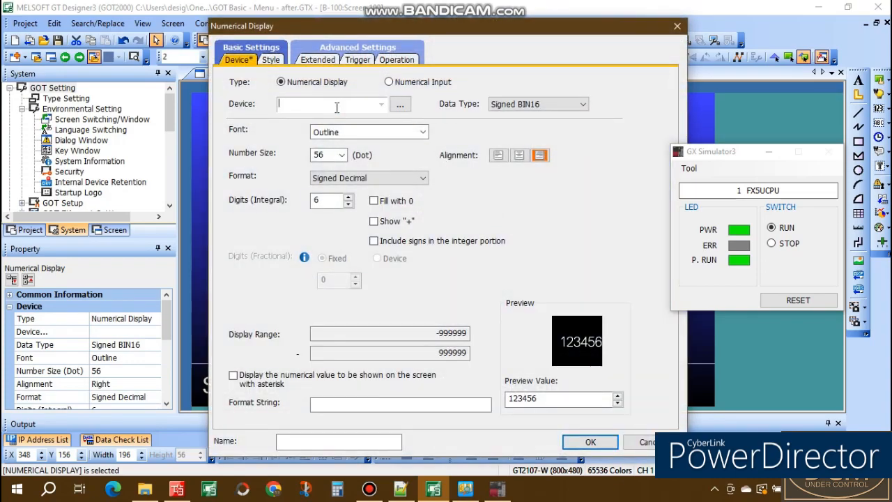
text(SD200)
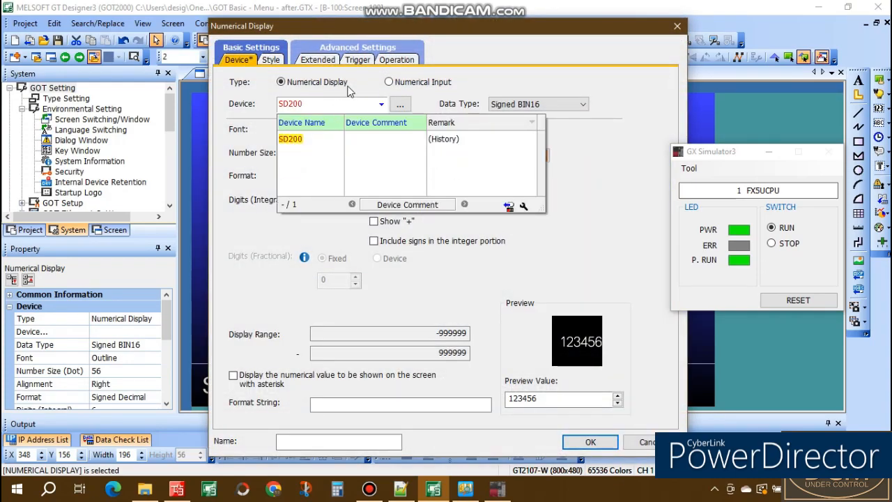
click(580, 167)
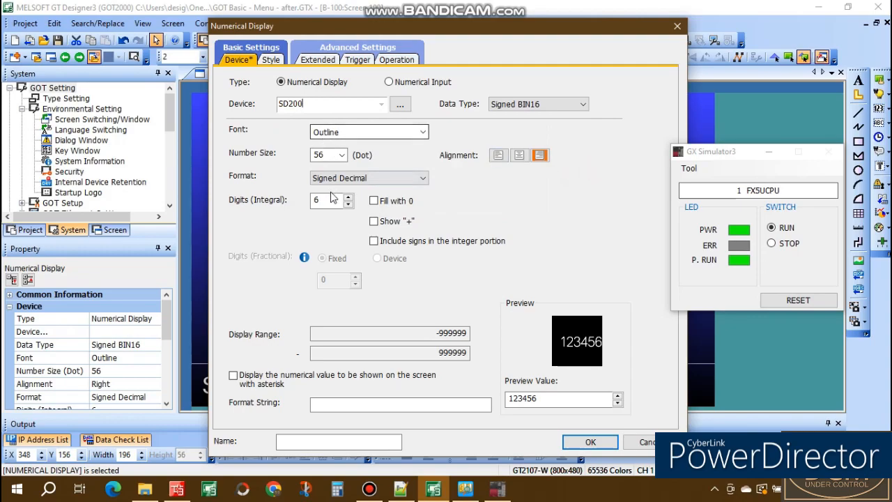
click(349, 205)
click(349, 206)
click(349, 206)
click(349, 206)
click(349, 205)
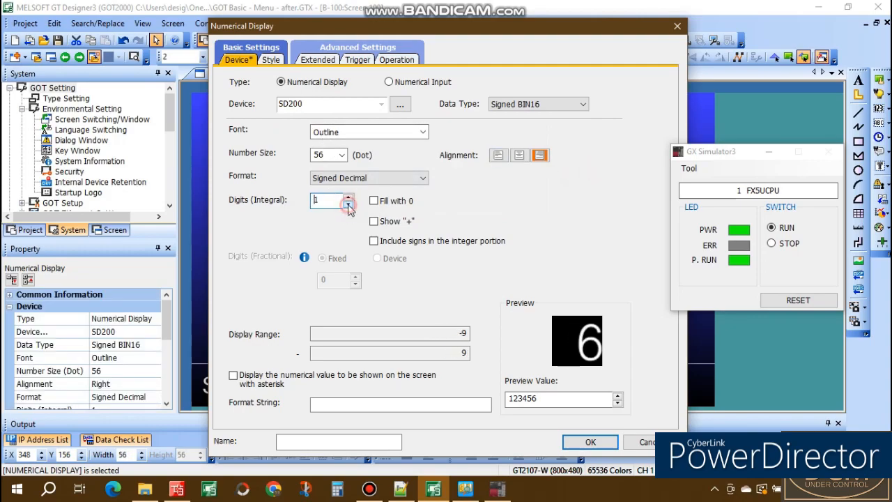
click(512, 105)
click(508, 126)
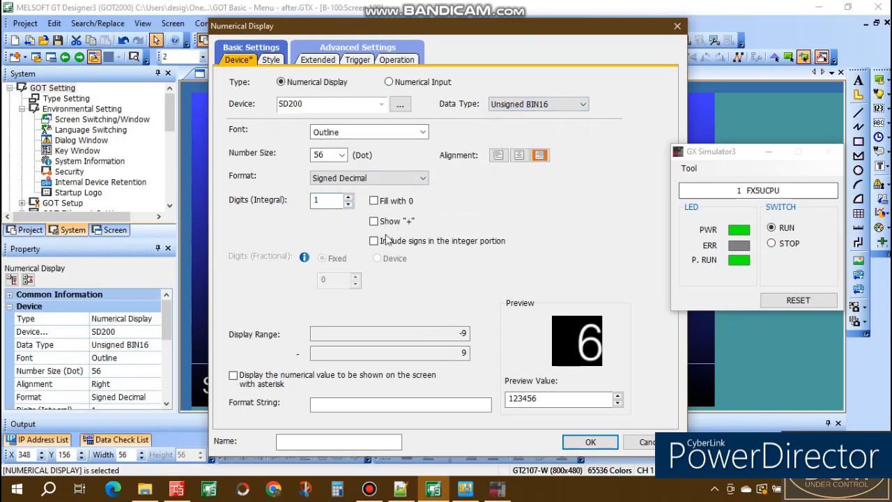
click(589, 442)
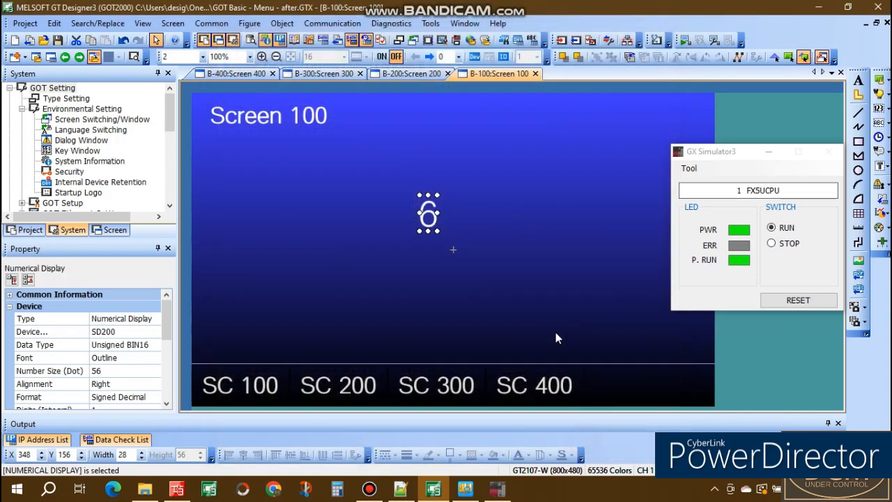
Enlarge the numerical display to several times its size and center it on Screen 100
drag(433, 229, 538, 340)
drag(473, 276, 473, 262)
click(603, 234)
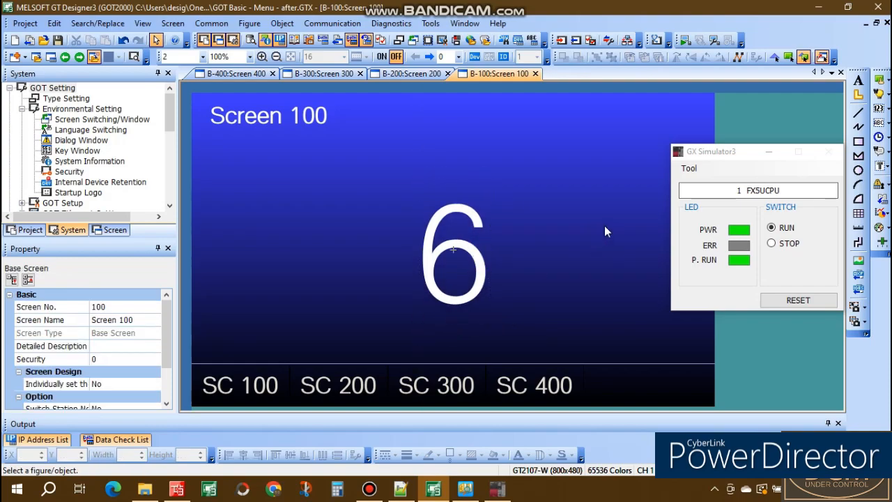
Activate the GOT screen simulation and move its window so it sits beside GX Simulator3
click(738, 152)
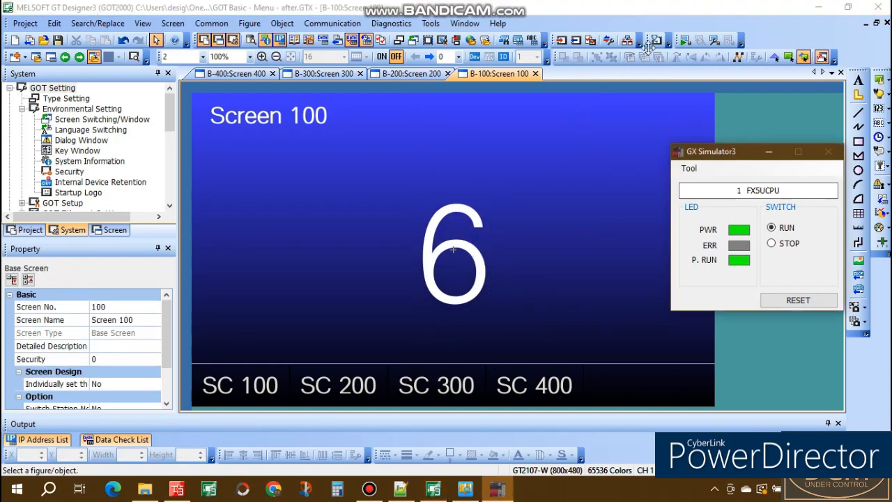
click(686, 37)
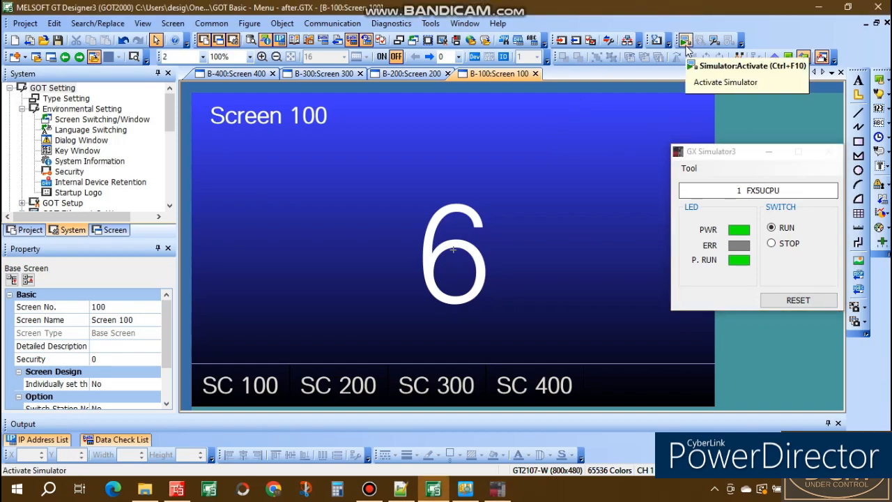
click(685, 43)
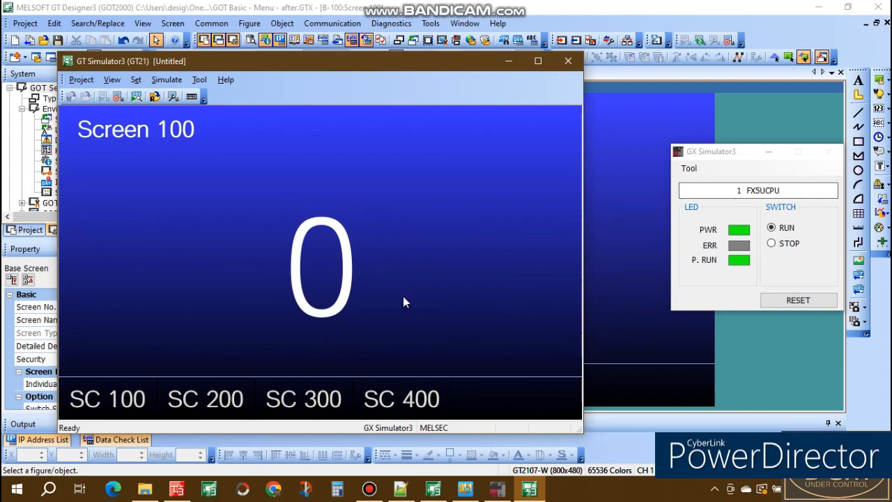
drag(448, 57, 460, 56)
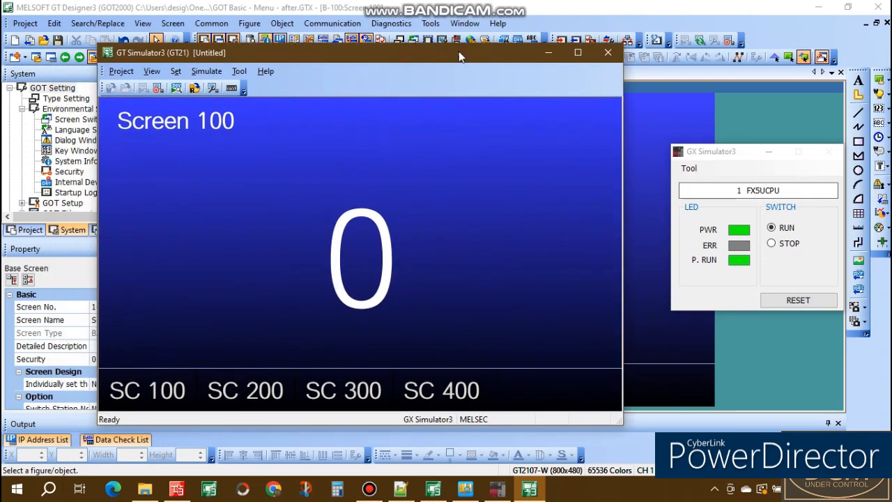
Test the display by switching the simulated PLC between STOP and RUN twice, ending in RUN, and close GT Simulator3
click(771, 244)
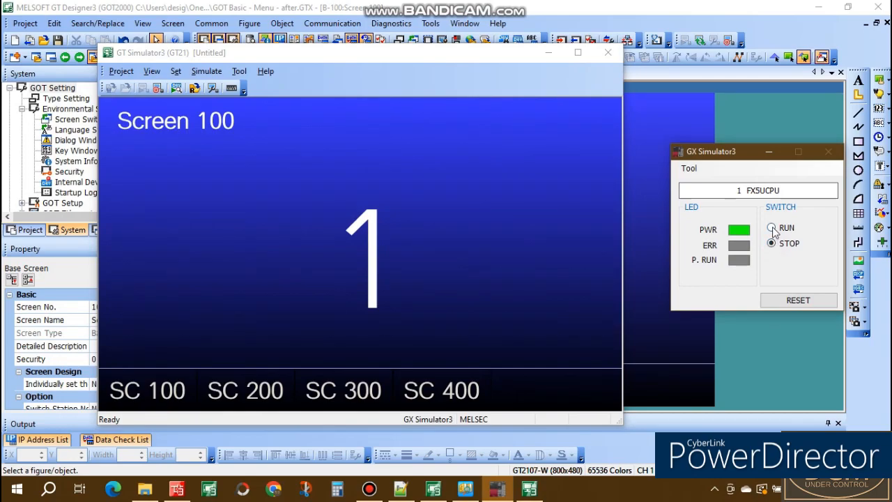
click(771, 228)
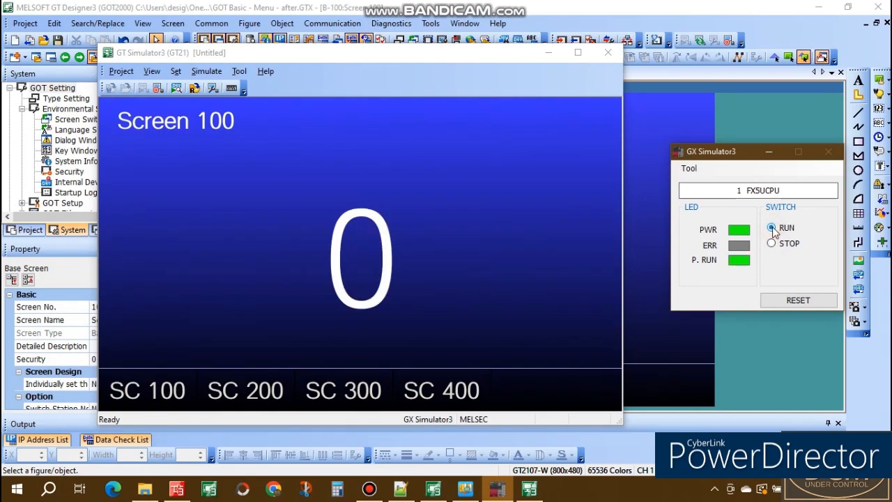
click(772, 243)
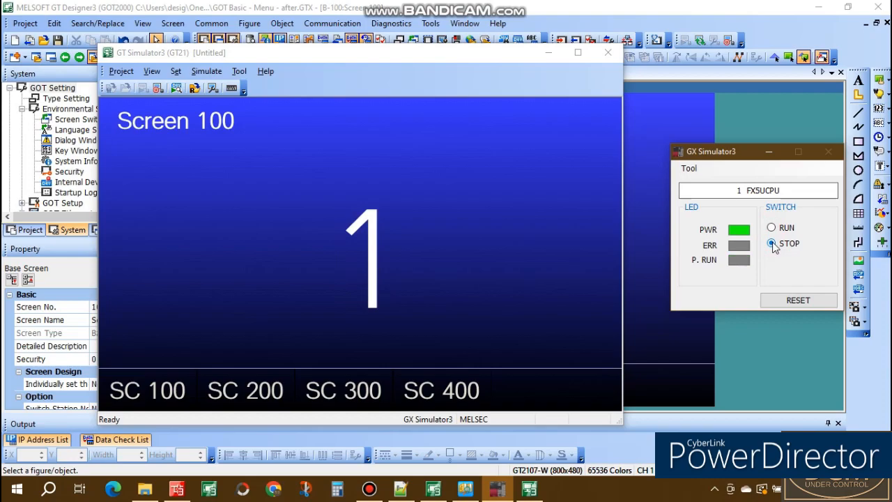
click(771, 229)
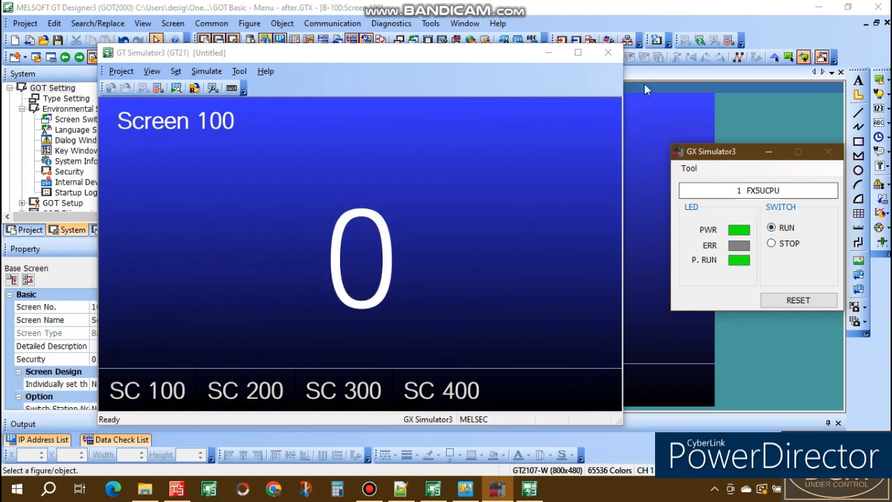
click(609, 55)
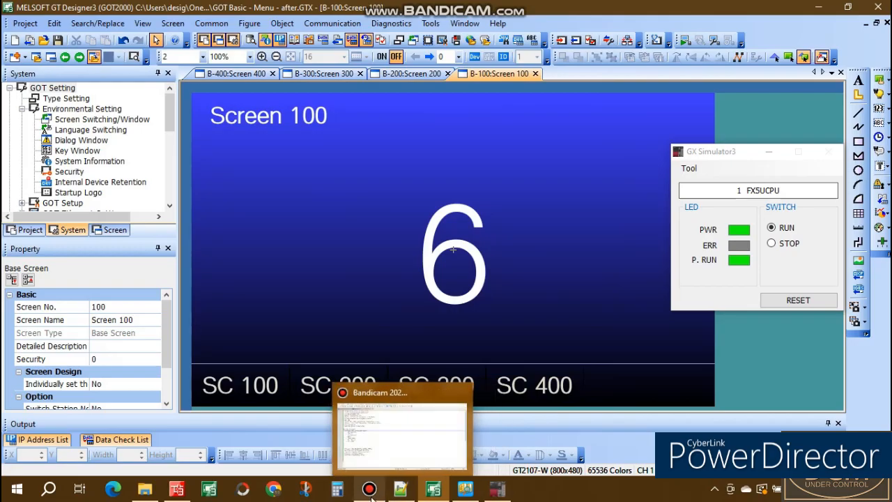
click(370, 489)
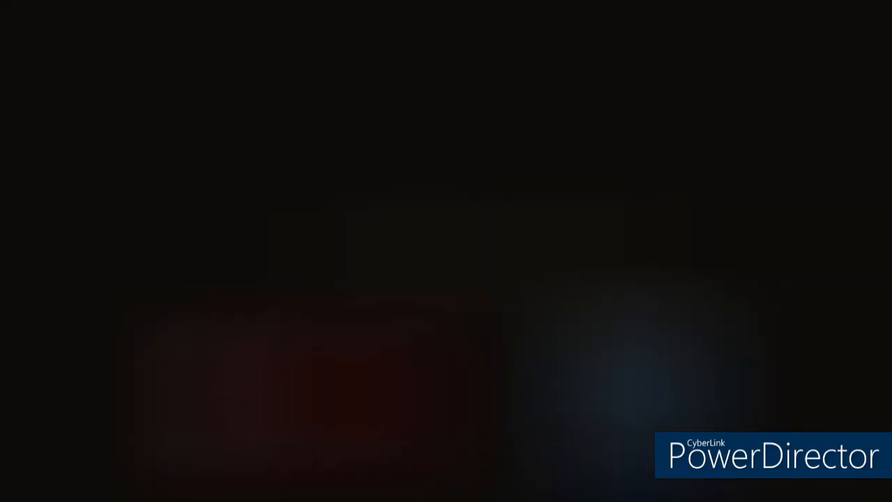